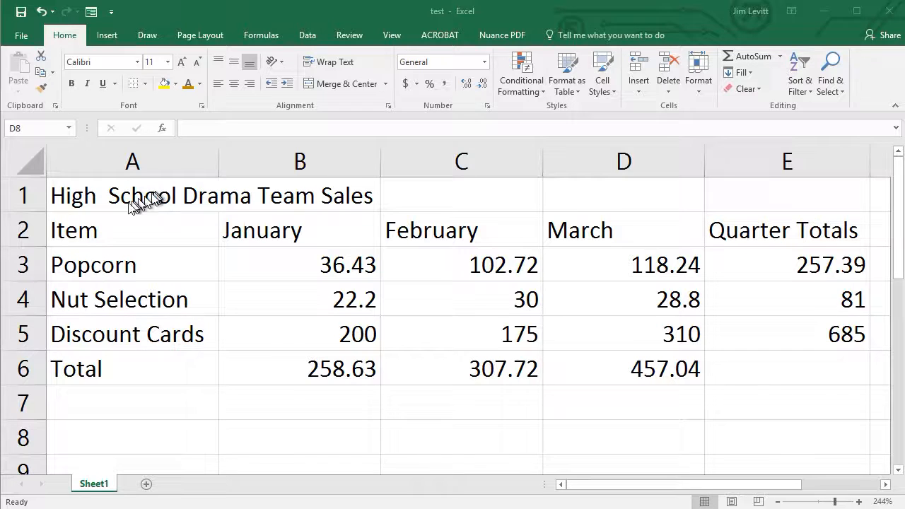
- Format the sheet title in A1 with the Adobe Gothic Std B font in dark orange
left_click(87, 193)
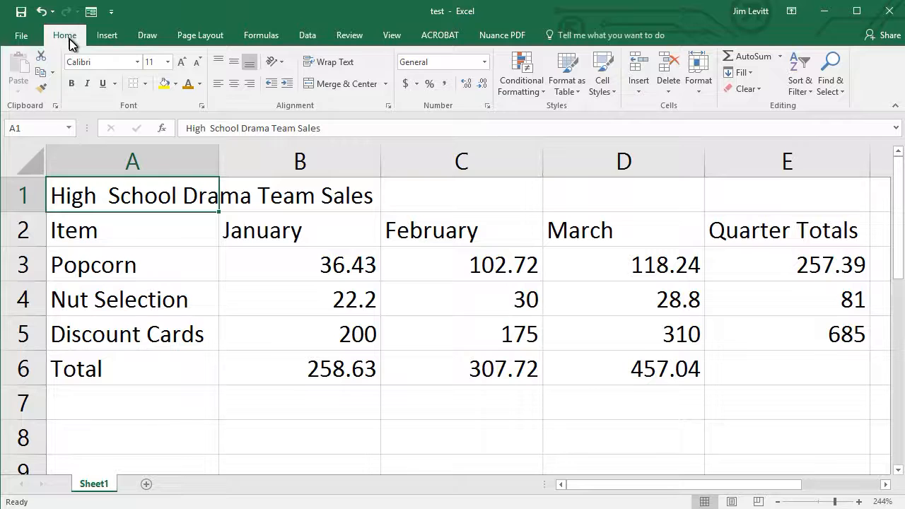
left_click(137, 63)
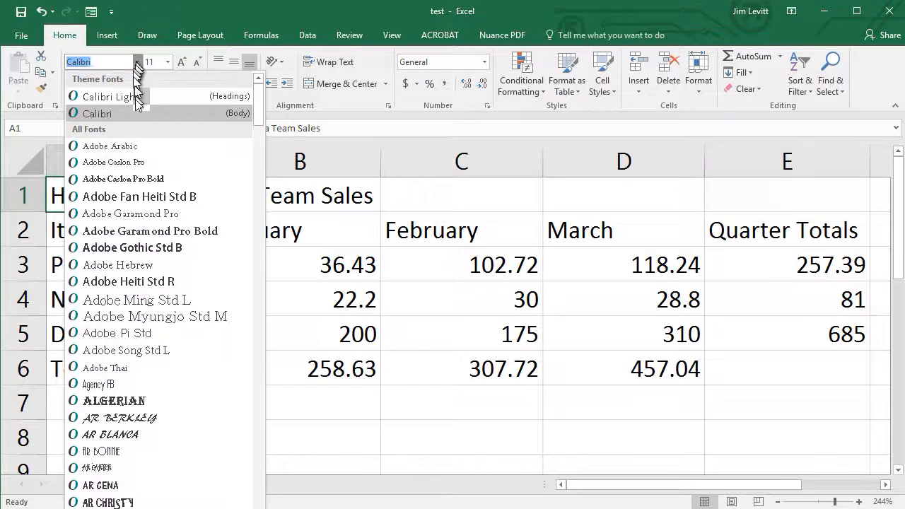
left_click(127, 246)
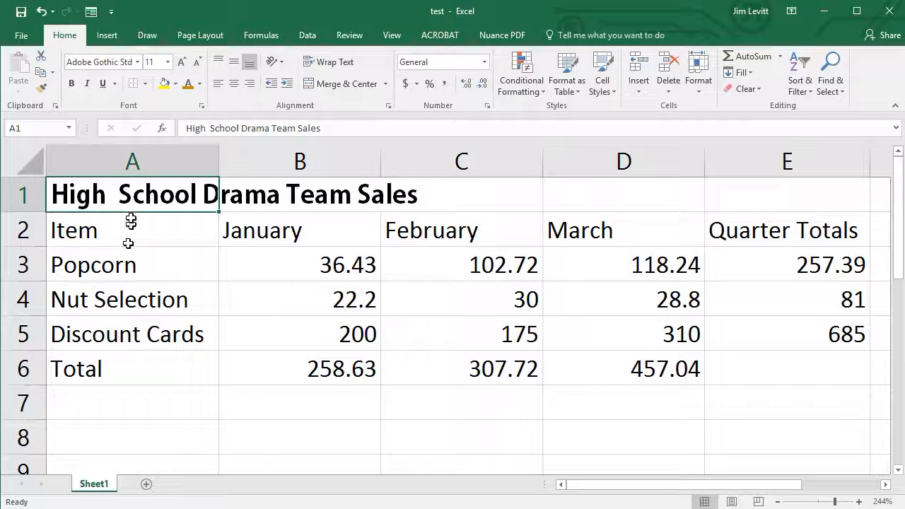
left_click(202, 84)
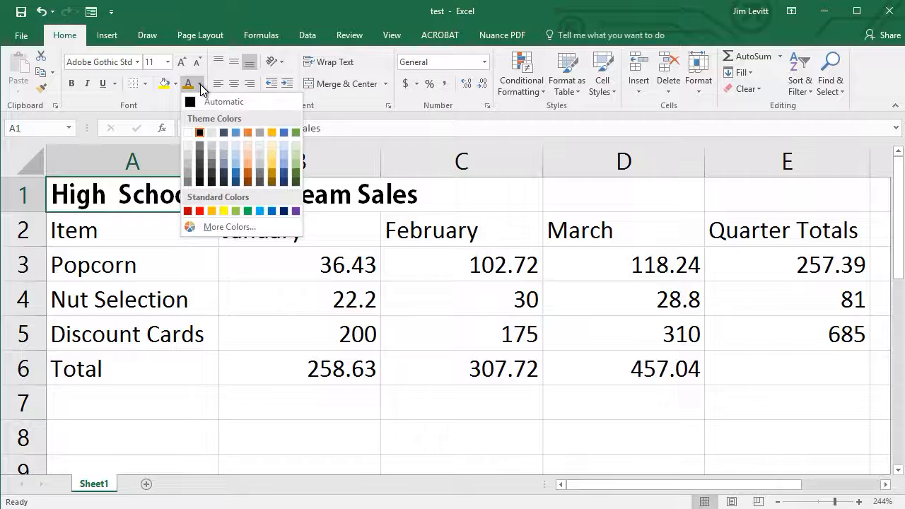
left_click(248, 176)
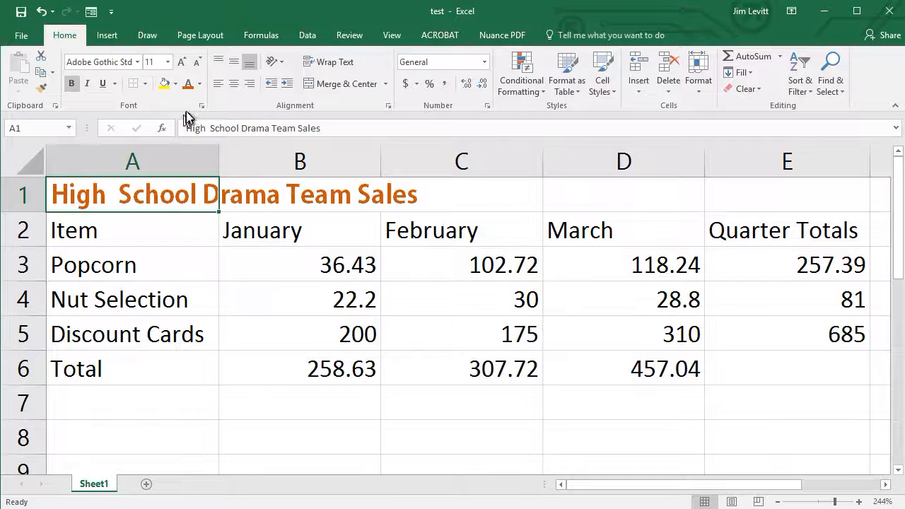
- Enlarge the title text in A1 to font size 16
left_click(181, 64)
left_click(181, 64)
left_click(181, 63)
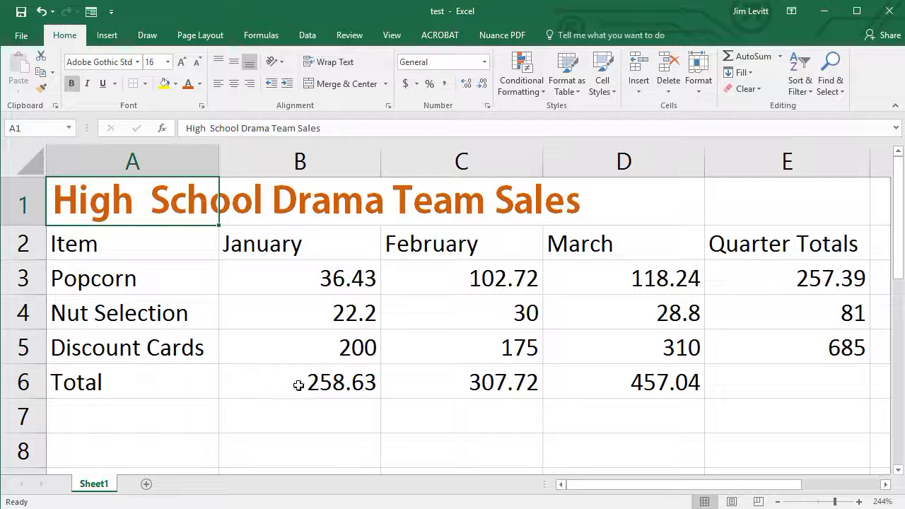
- Make the column headings in A2:E2 bold and center them in their cells
left_click(123, 244)
left_click_drag(126, 246, 746, 258)
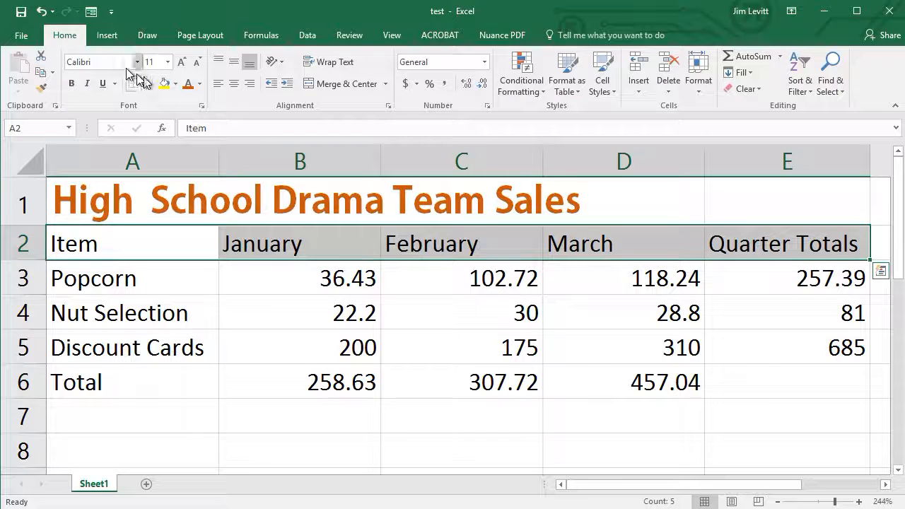
left_click(72, 83)
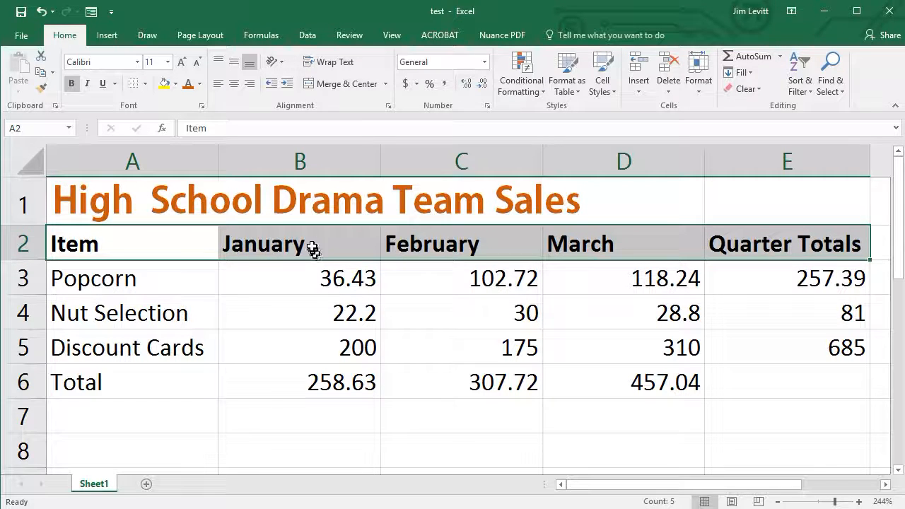
left_click(236, 86)
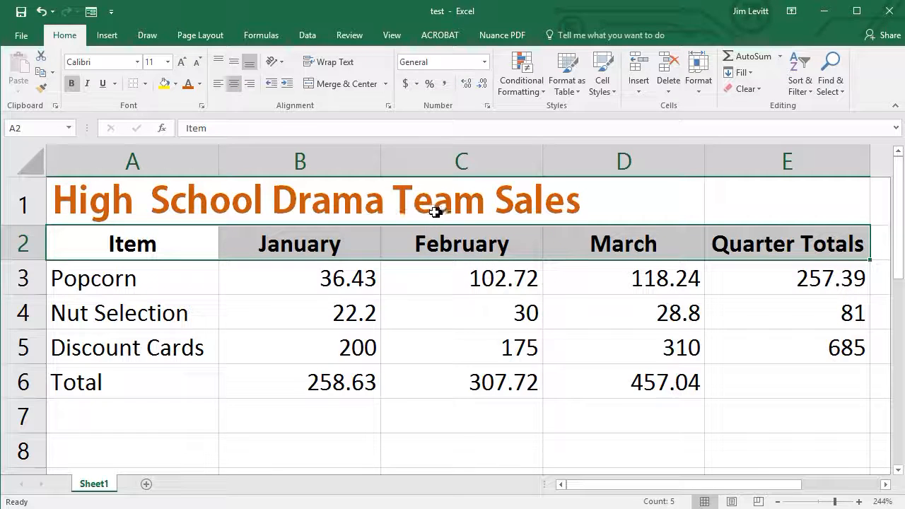
left_click(251, 345)
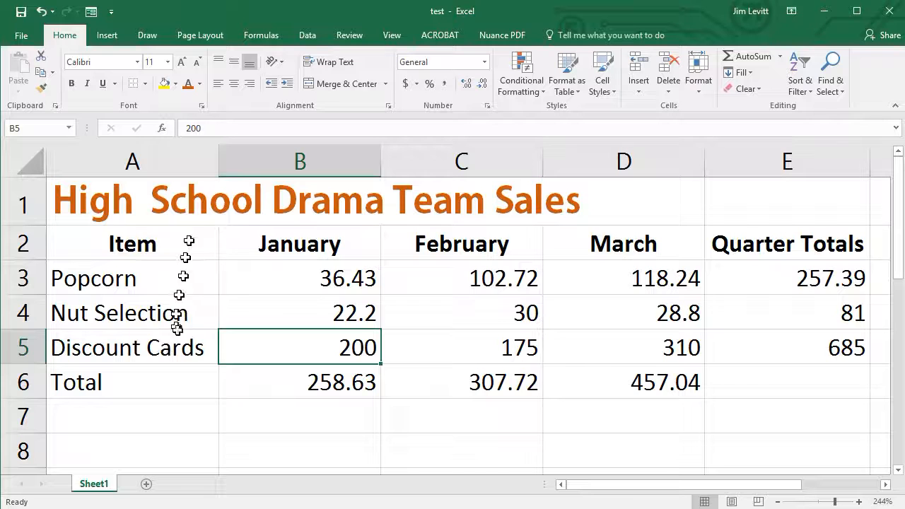
- Right-align the item labels from Popcorn to Total in A3:A6
left_click(175, 277)
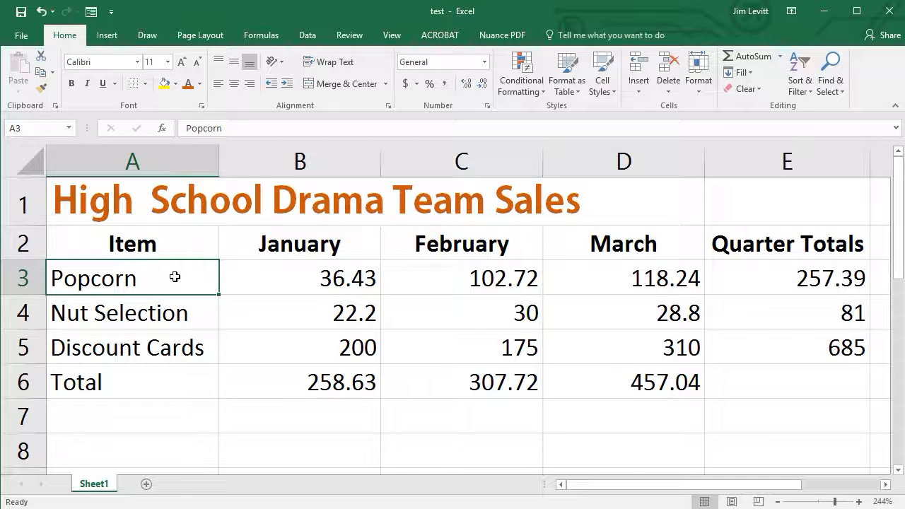
left_click_drag(176, 289, 164, 383)
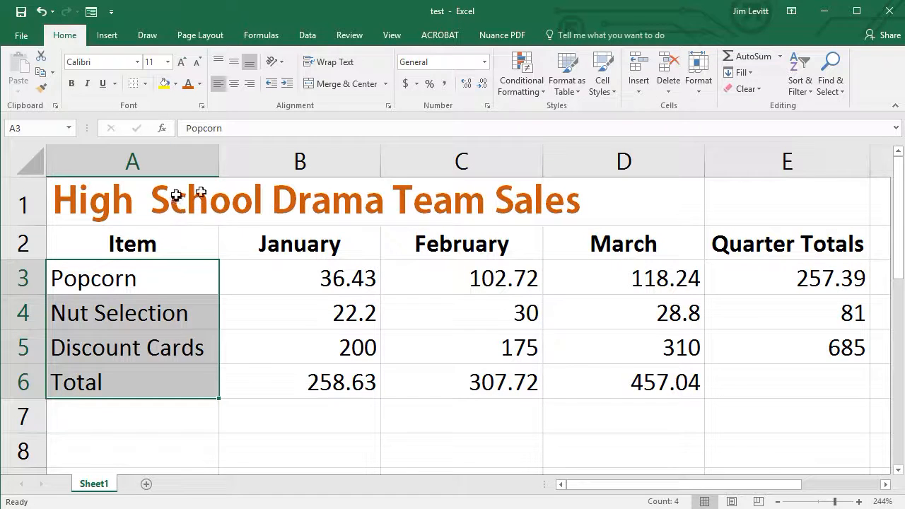
left_click(249, 87)
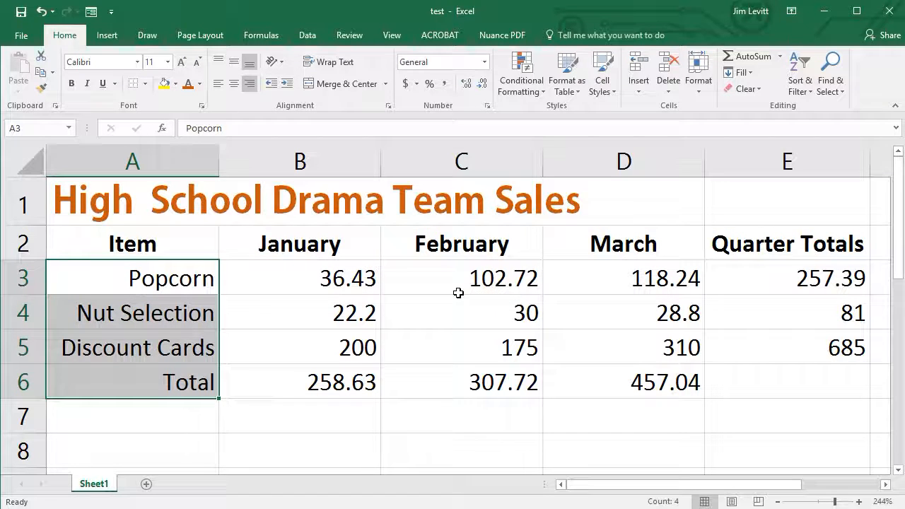
left_click(372, 430)
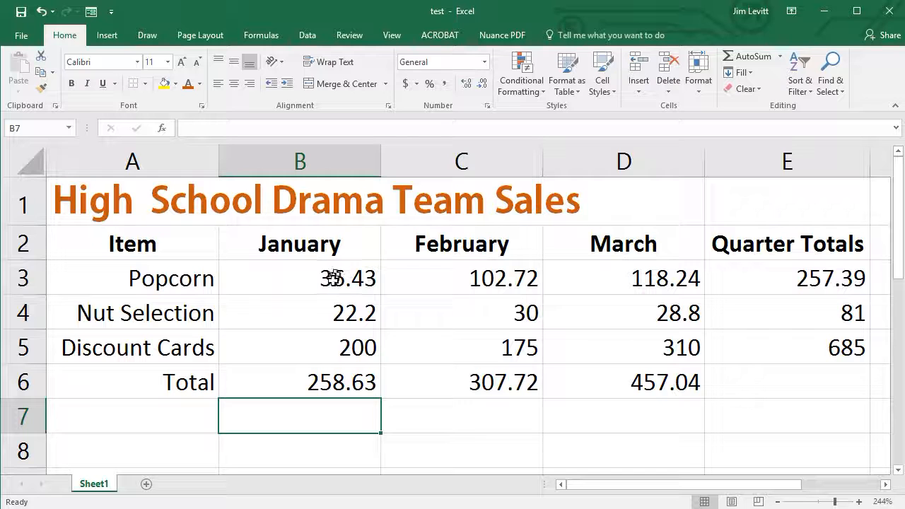
- Apply the Currency number format to the sales figures in B3:E6
left_click_drag(334, 275, 762, 395)
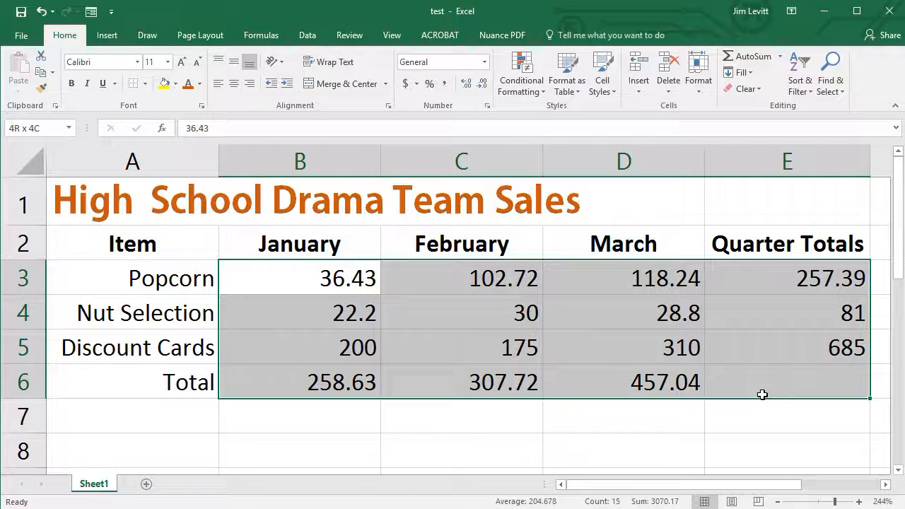
left_click_drag(762, 394, 762, 394)
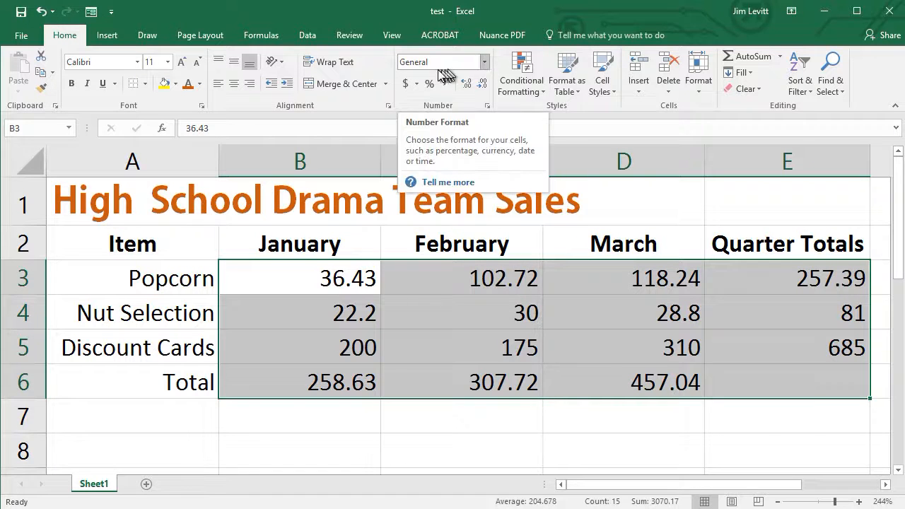
left_click(484, 63)
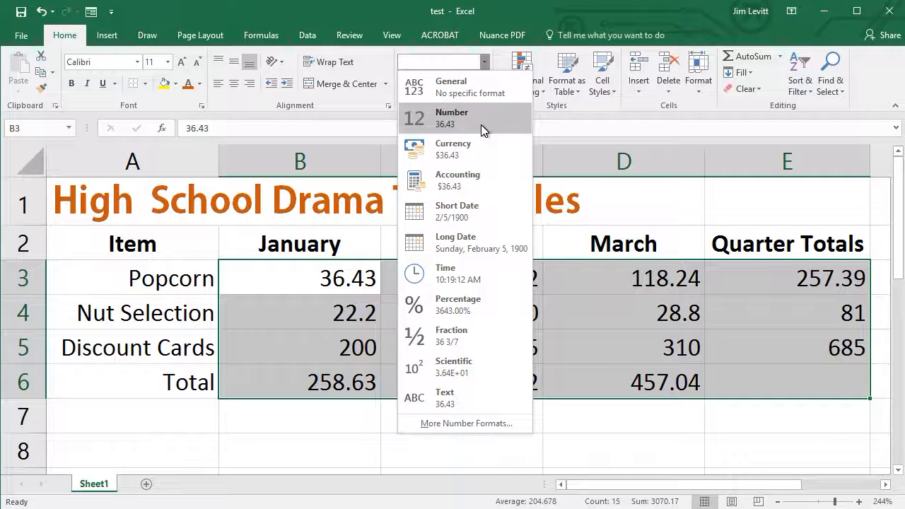
left_click(474, 145)
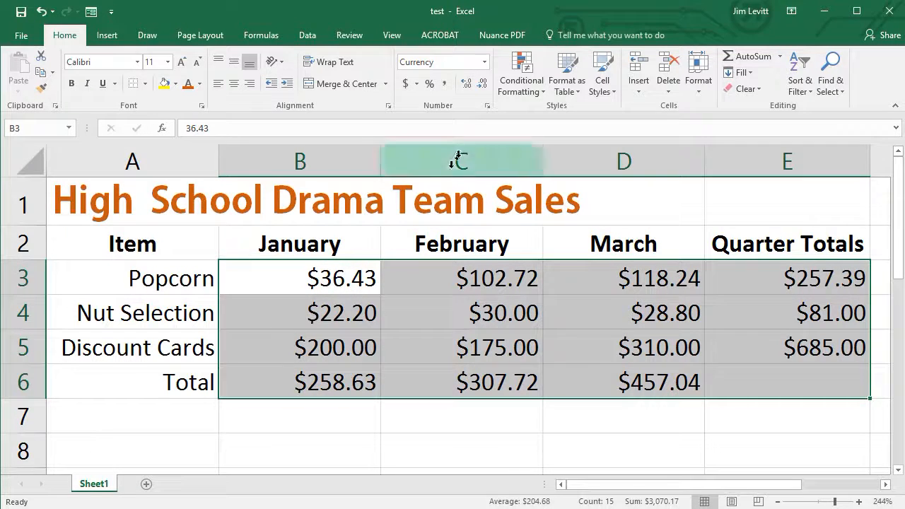
- Try the Accounting number format on B3:E6 and switch the figures back to Currency
left_click(484, 62)
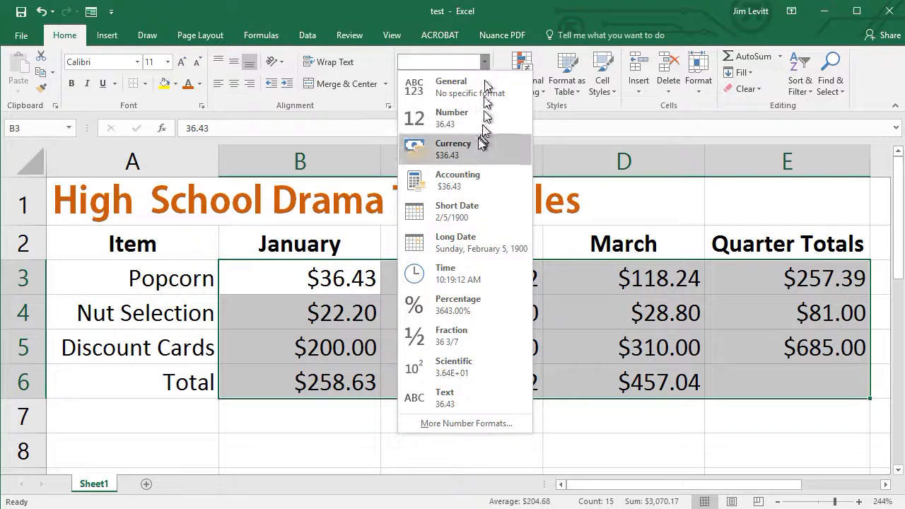
left_click(472, 185)
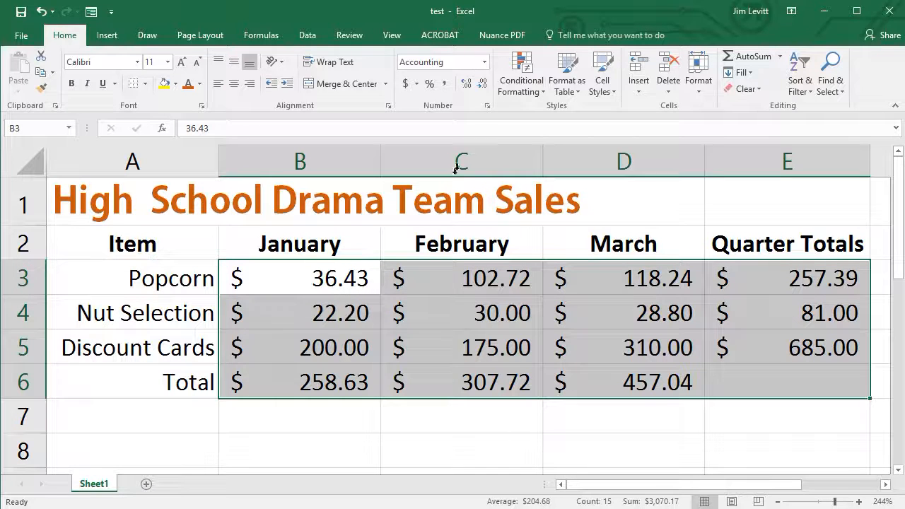
left_click(485, 63)
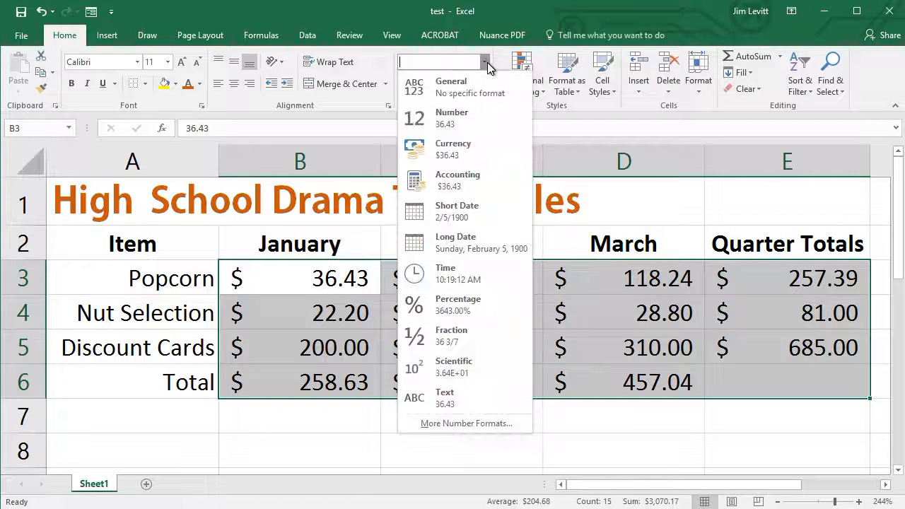
left_click(453, 149)
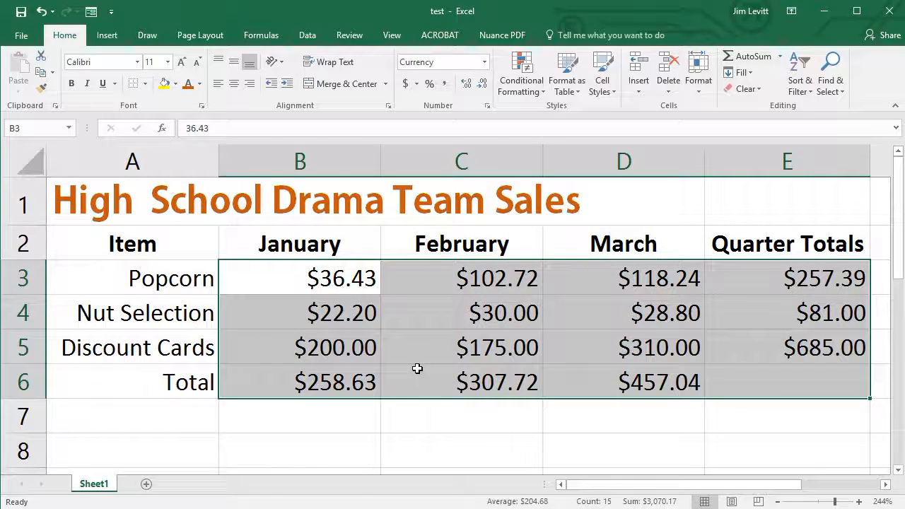
left_click(375, 426)
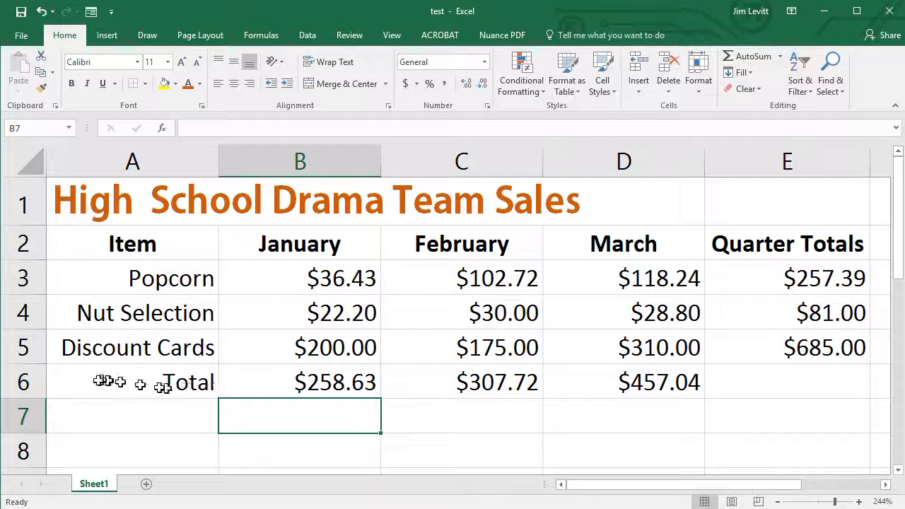
- Apply a Top and Thick Bottom Border to the Total row cells A6:D6
left_click_drag(98, 381, 596, 384)
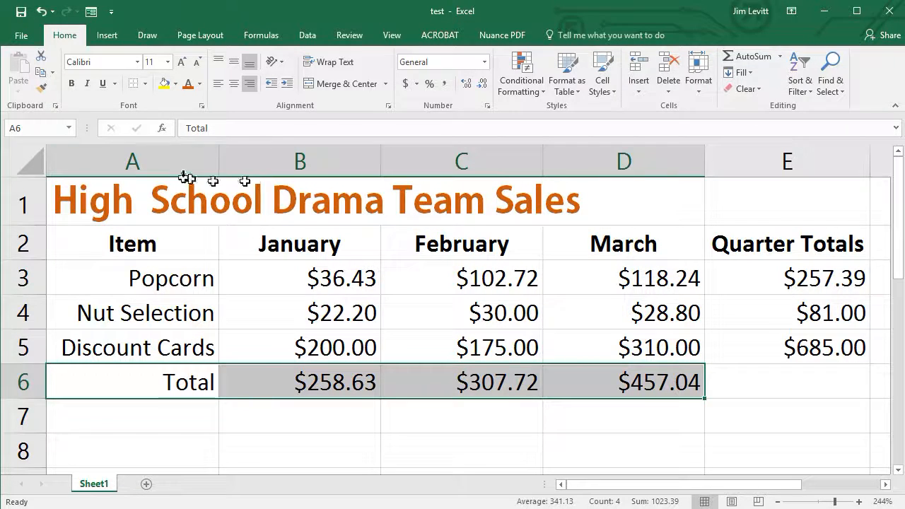
left_click(145, 84)
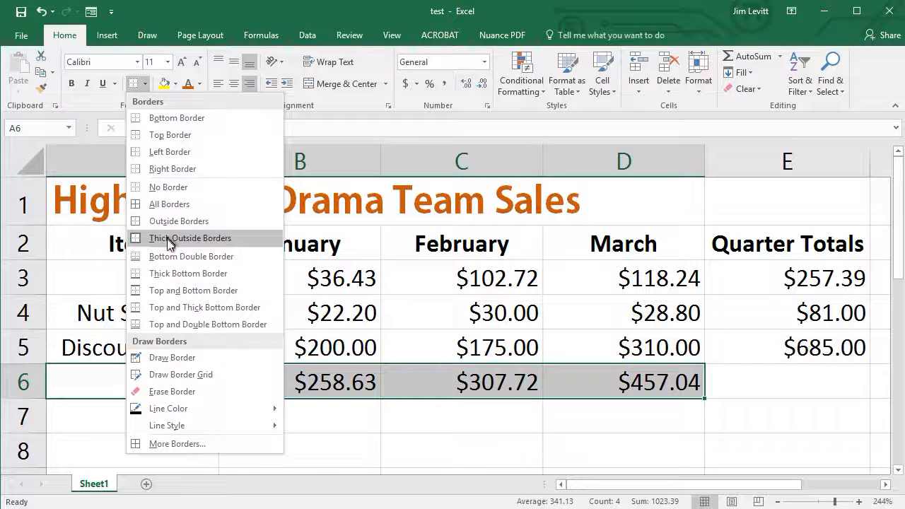
left_click(172, 309)
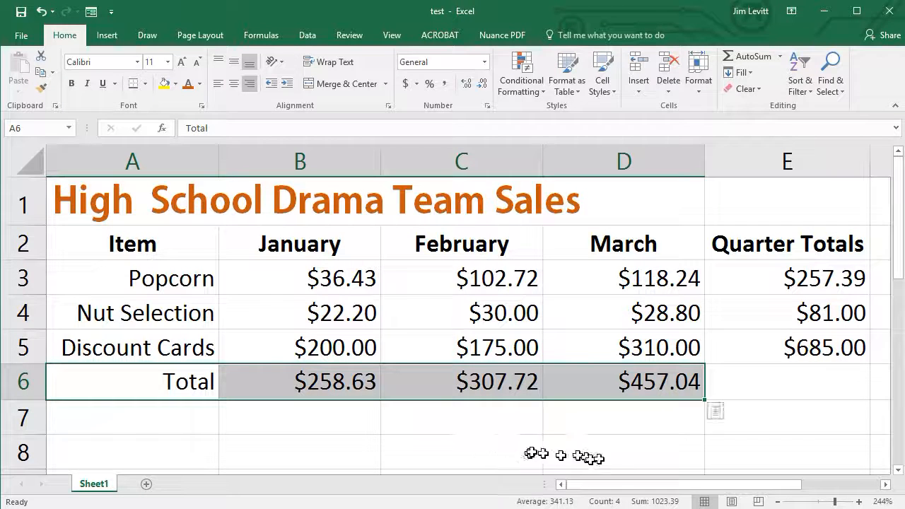
left_click(482, 448)
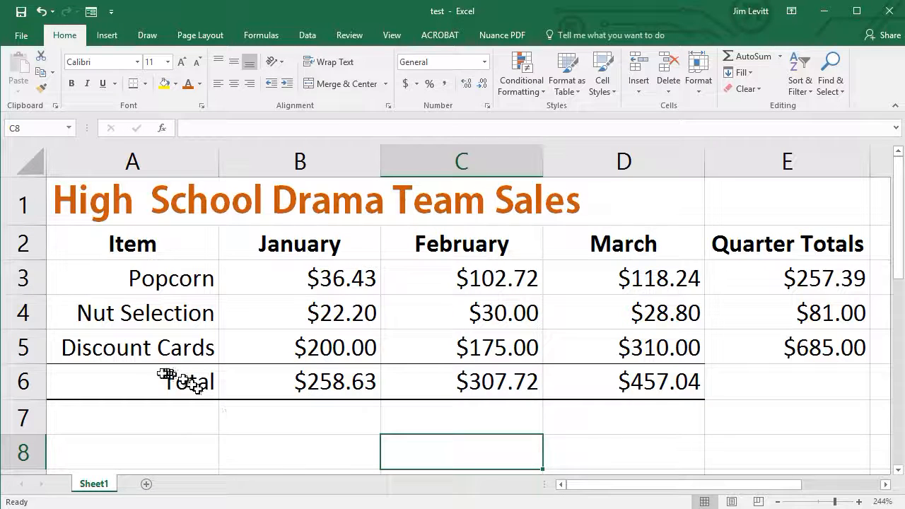
- Remove all borders from the Total row cells A6:D6
left_click_drag(157, 378, 590, 380)
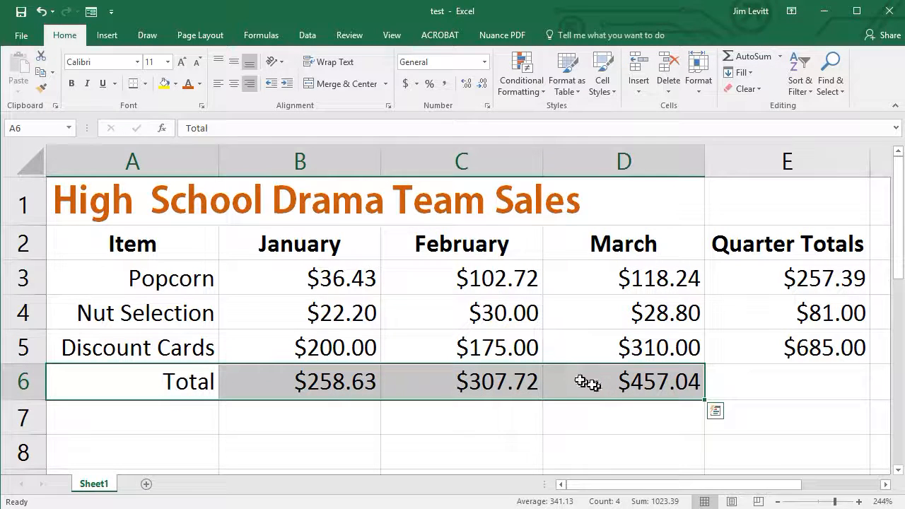
left_click(146, 84)
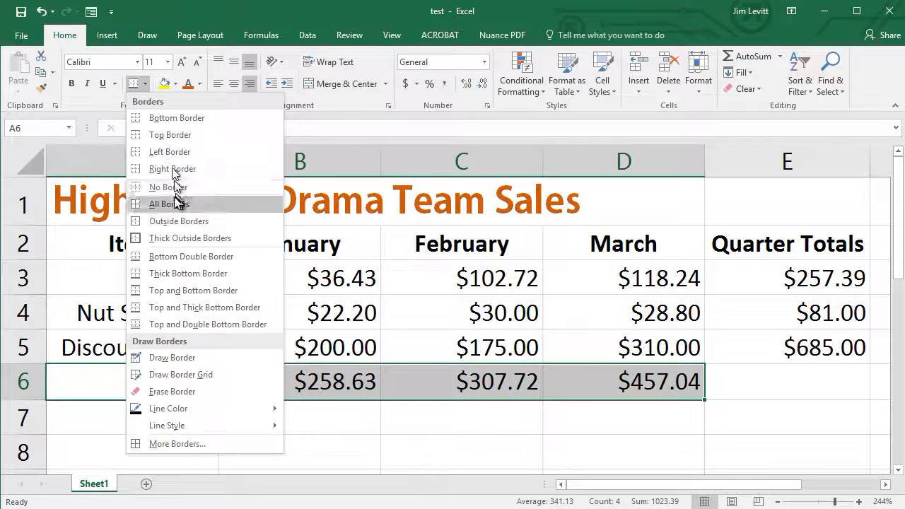
left_click(175, 188)
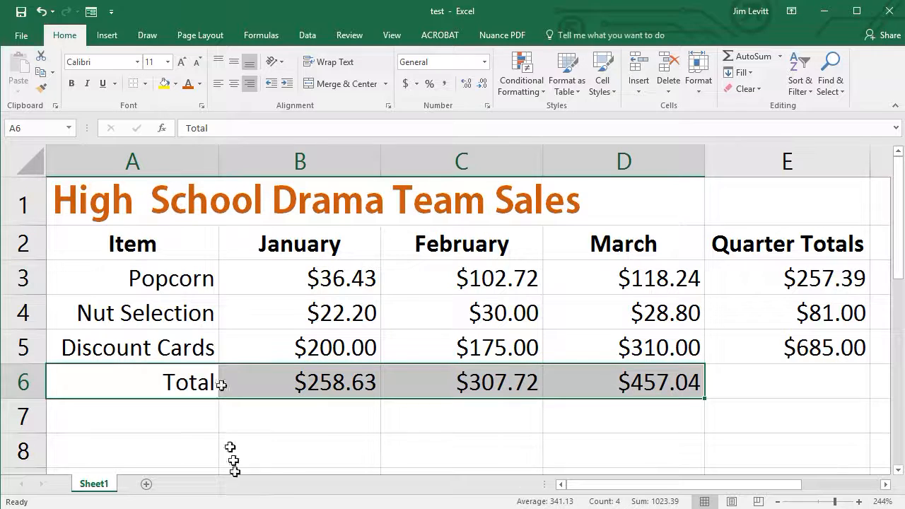
left_click(309, 439)
- Put Outside Borders around the Total row cells A6:D6
left_click_drag(198, 382, 619, 377)
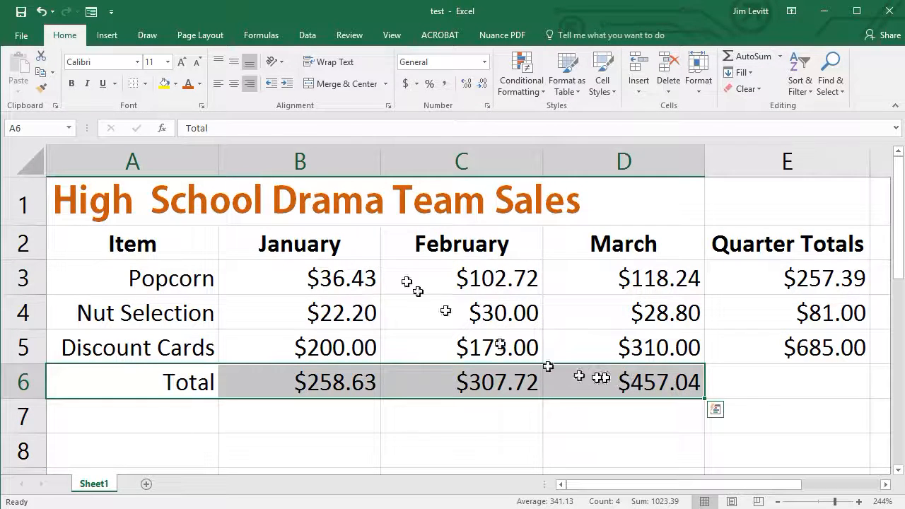
left_click(146, 85)
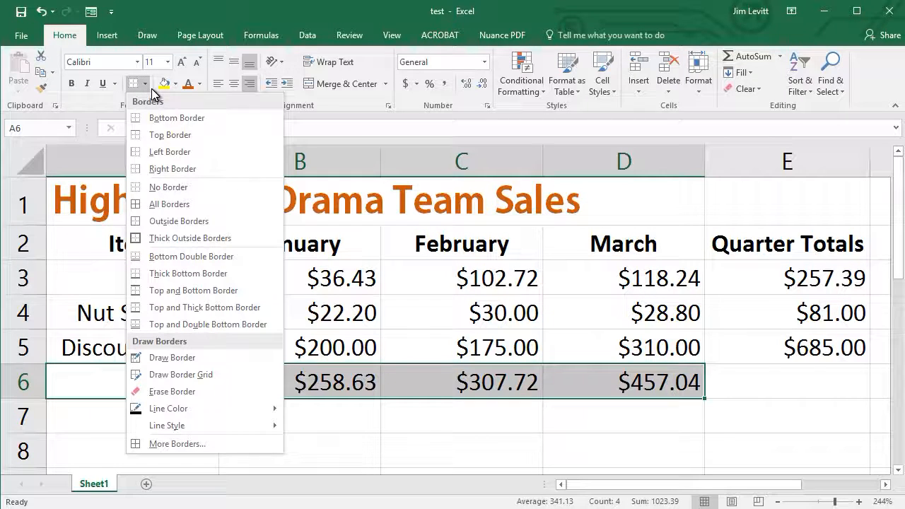
left_click(164, 222)
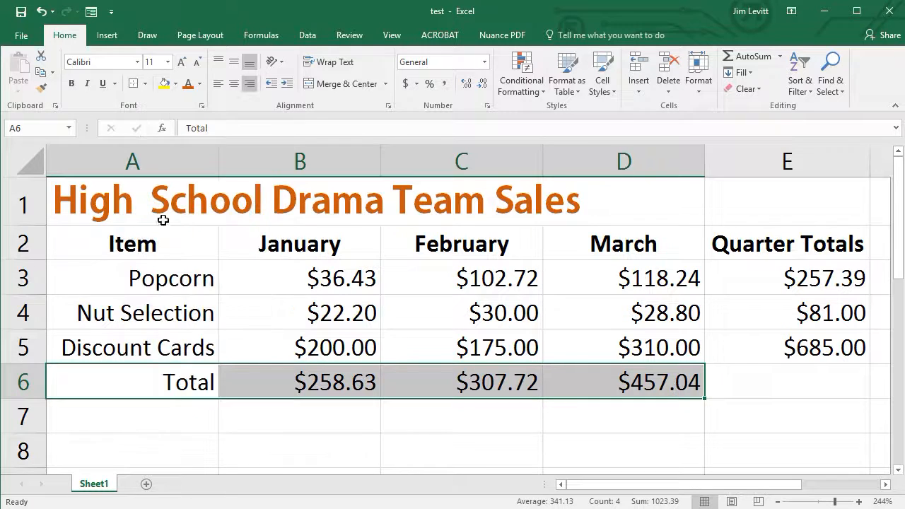
left_click(379, 467)
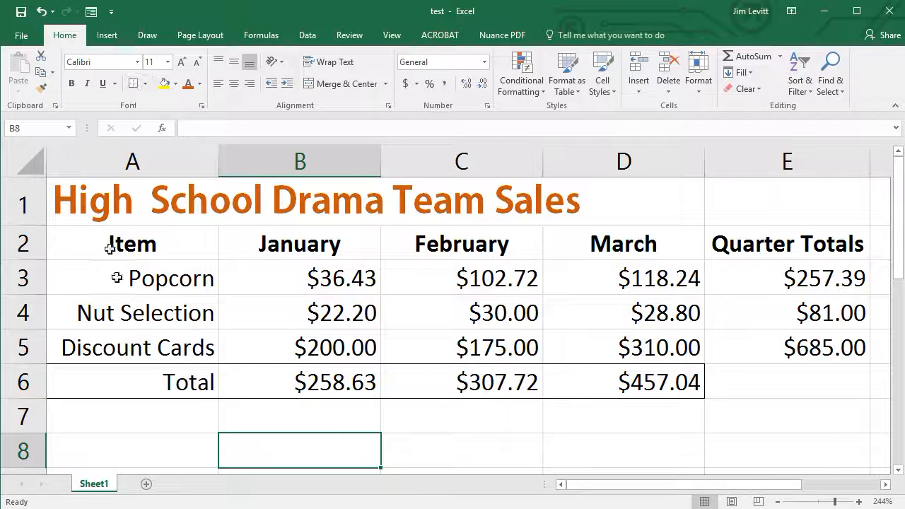
- Clear the borders from the Total row cells A6:D6 and apply All Borders to them
left_click_drag(191, 382, 599, 386)
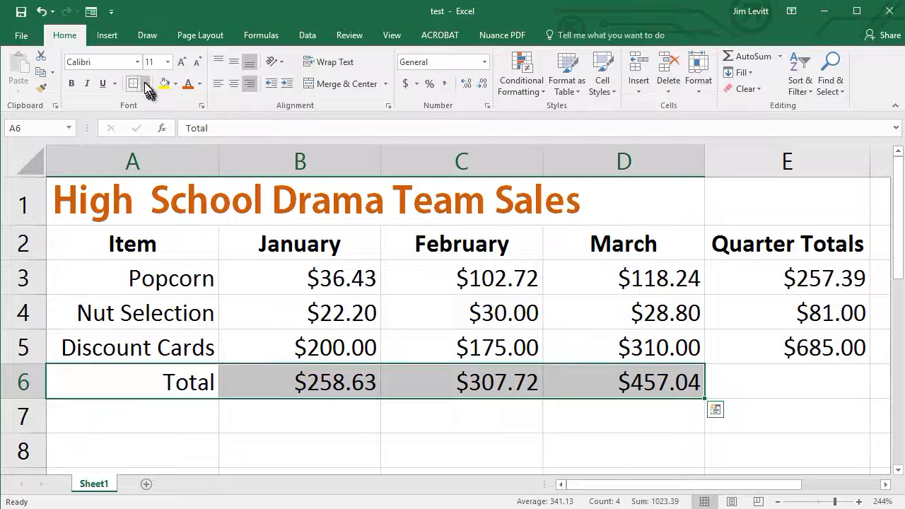
left_click(146, 83)
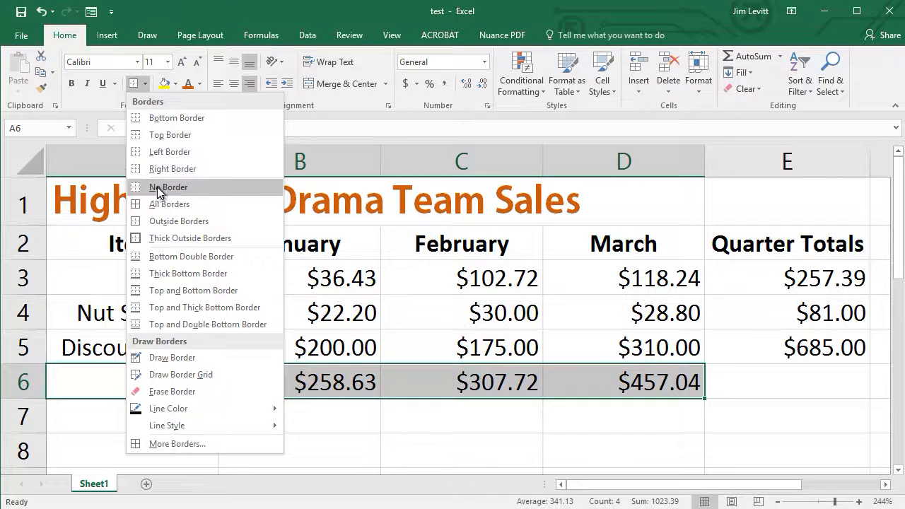
left_click(157, 187)
left_click(145, 83)
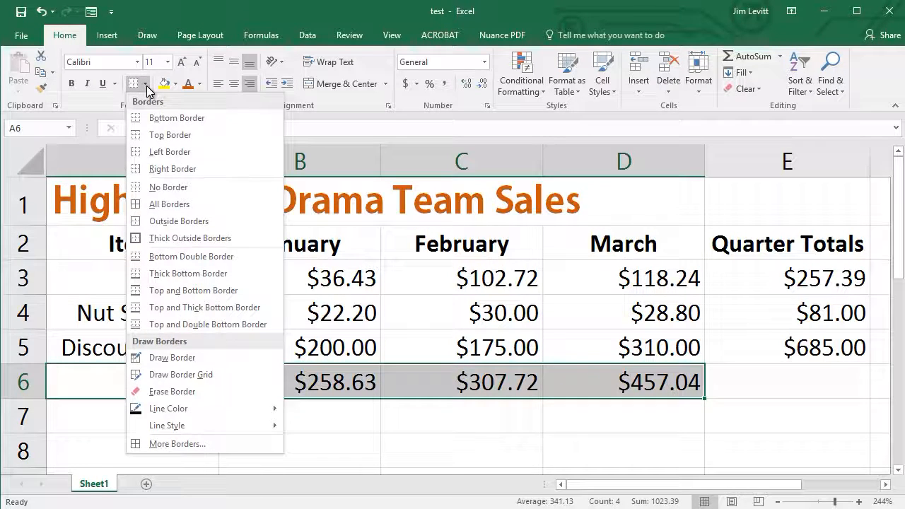
left_click(168, 205)
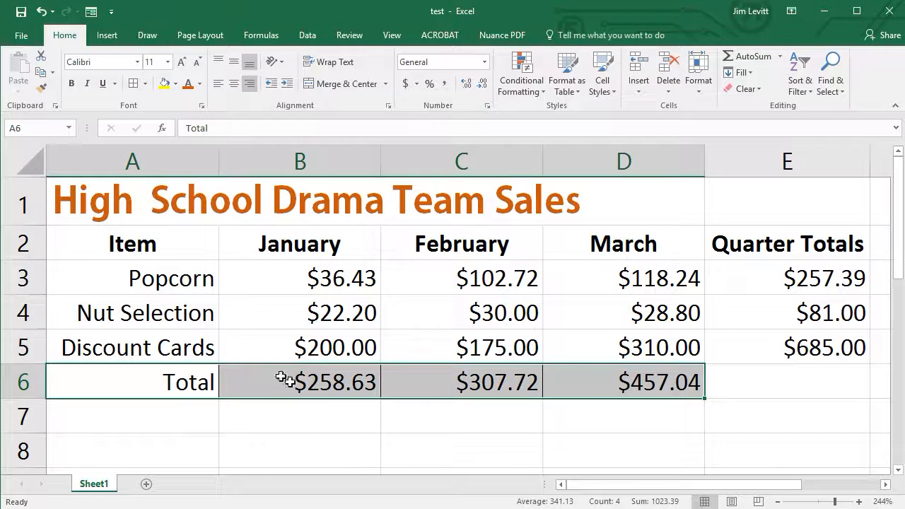
left_click(462, 457)
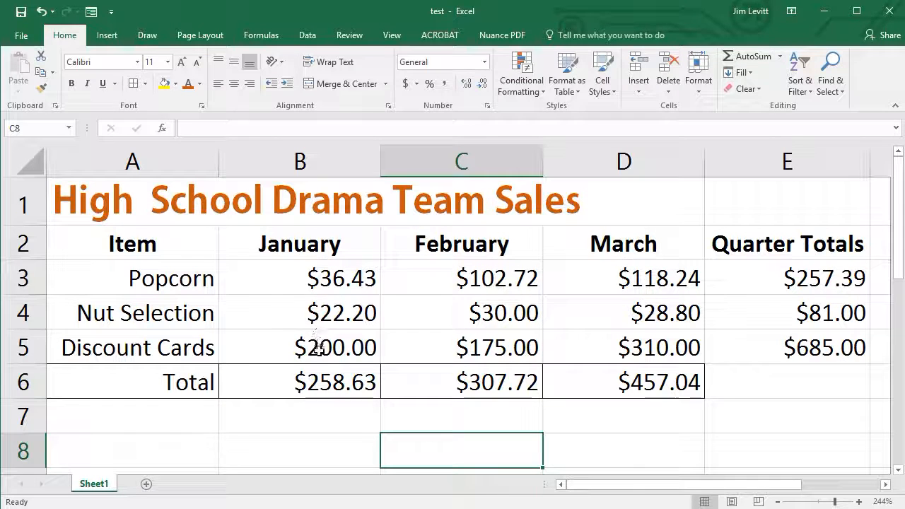
- Apply All Borders to the sales figures and quarter totals in B3:E5
left_click_drag(319, 349, 731, 290)
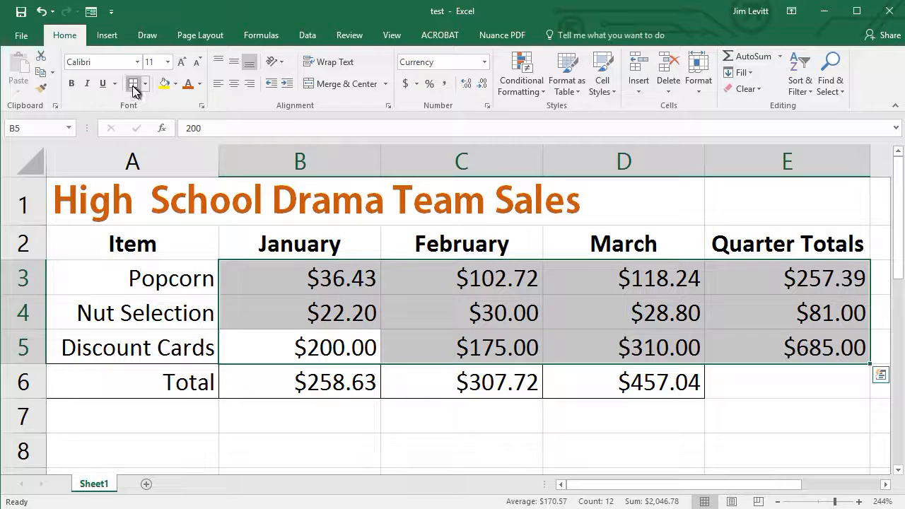
left_click(361, 450)
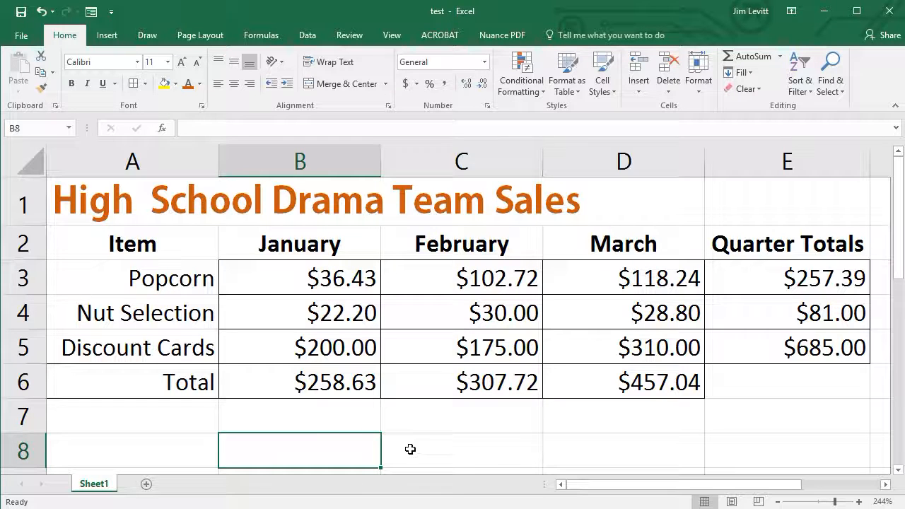
- Enter the date 2/15/2019 in cell B8 below the table
type("2/15/")
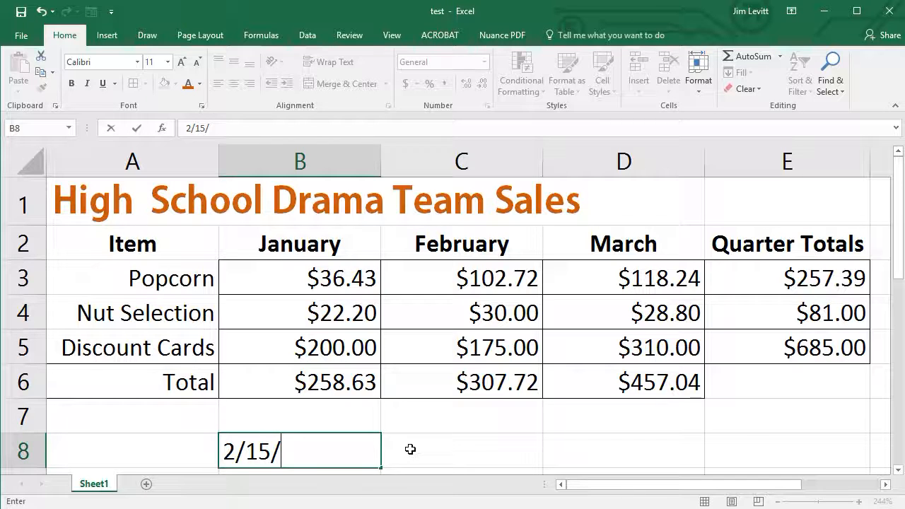
type("2019")
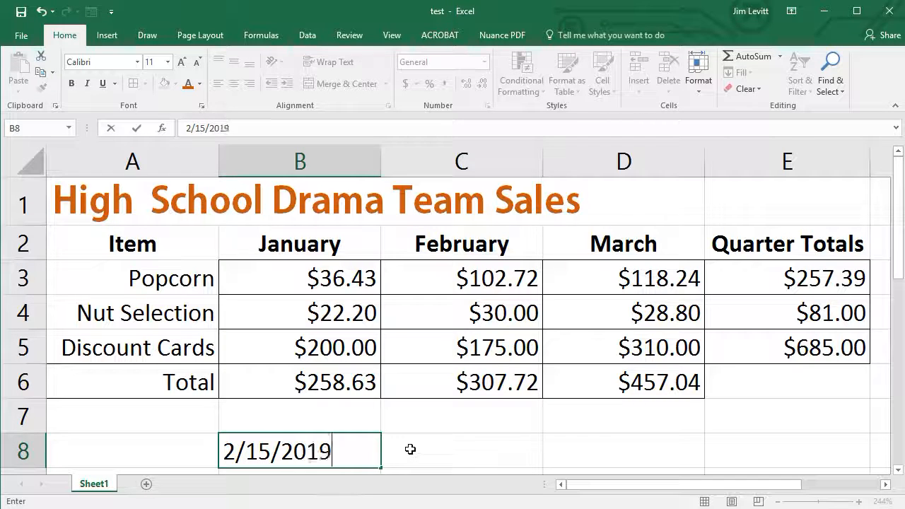
key("Return")
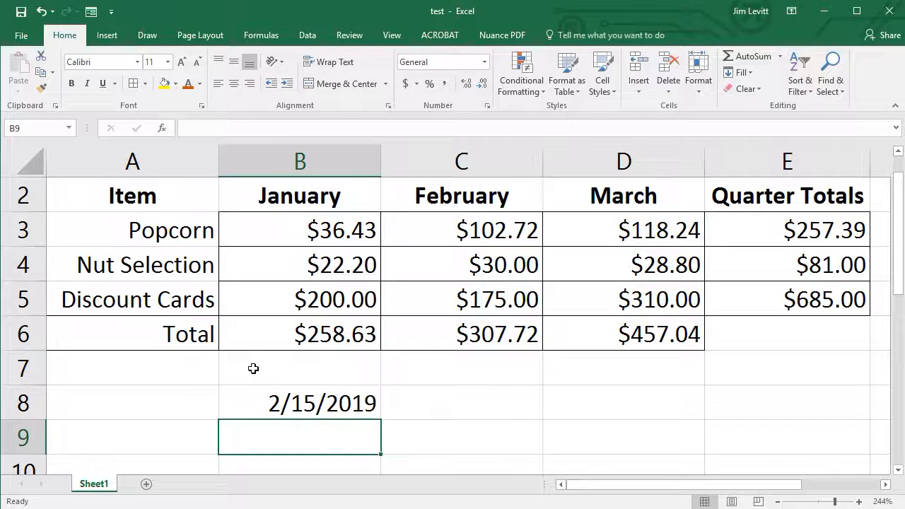
- Format the date in B8 as Long Date and widen column B to fit the full date
left_click(325, 402)
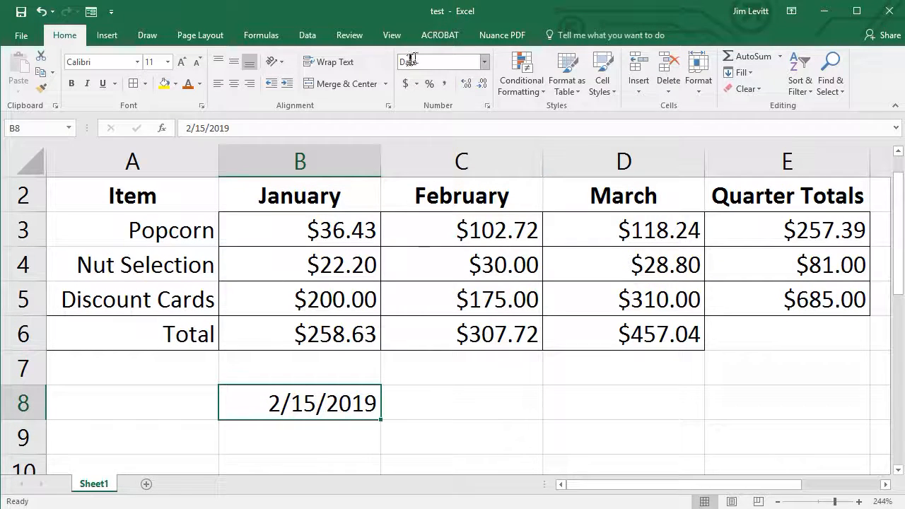
left_click(487, 64)
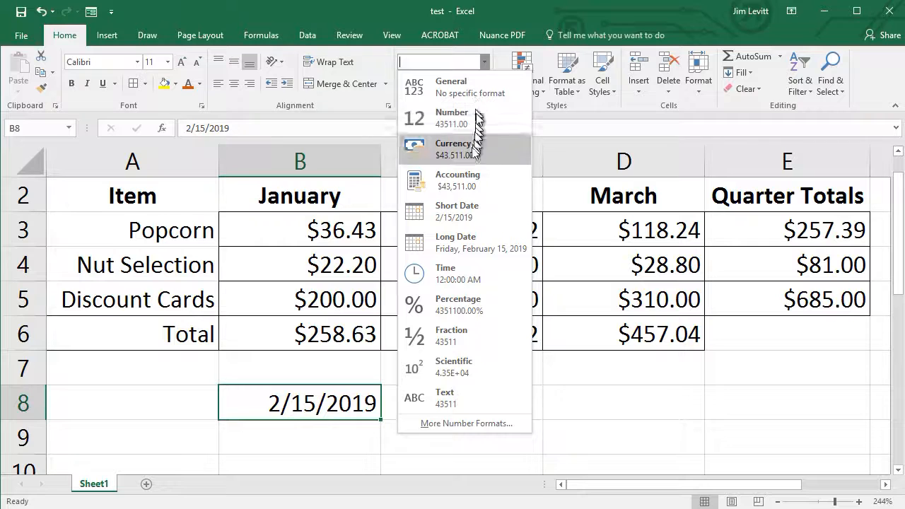
left_click(484, 248)
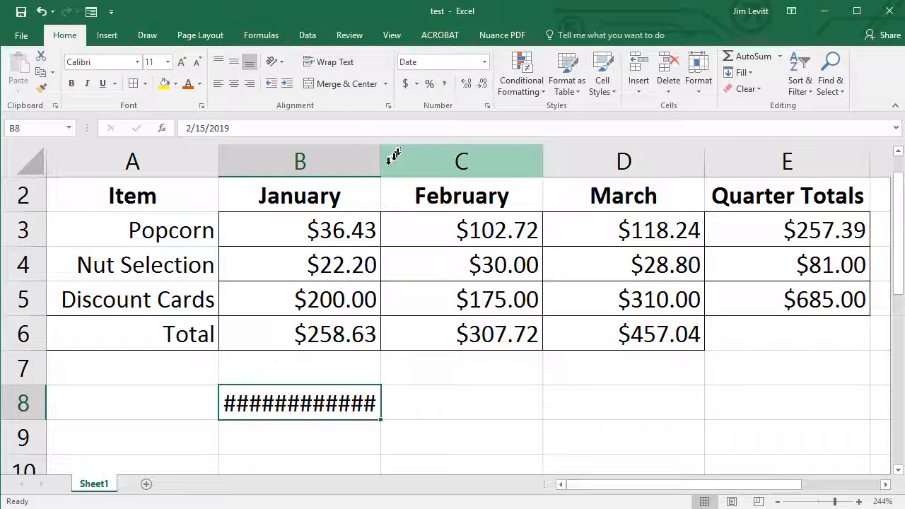
left_click_drag(380, 162, 541, 170)
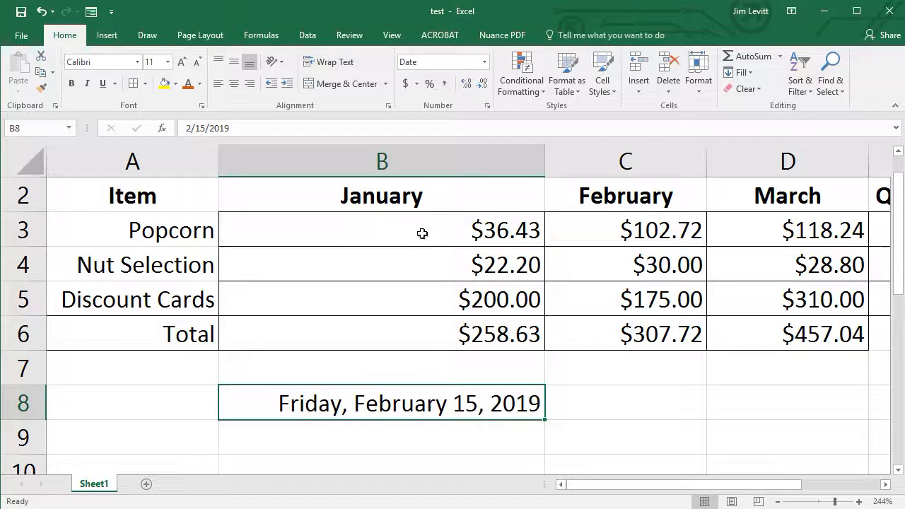
- Browse the Date types offered for cell B8 in Format Cells and cancel without choosing one
left_click(485, 63)
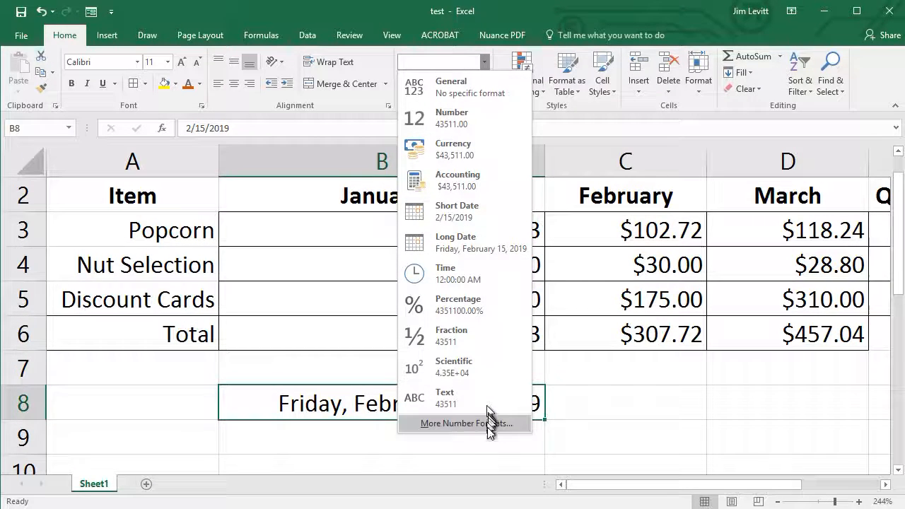
left_click(485, 423)
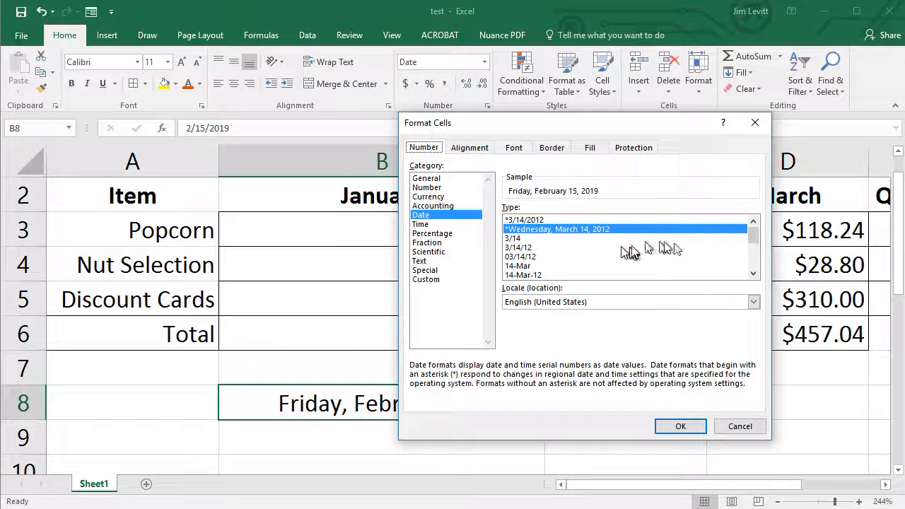
left_click_drag(756, 240, 755, 257)
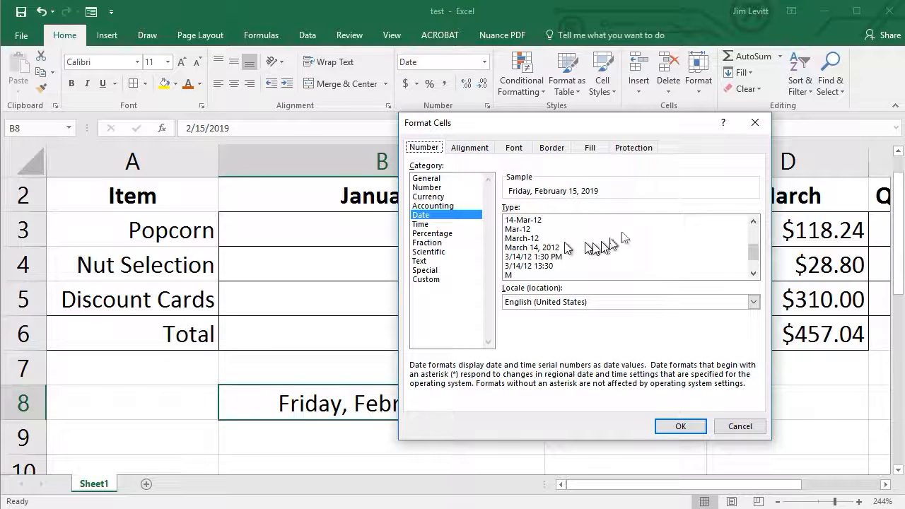
left_click(741, 426)
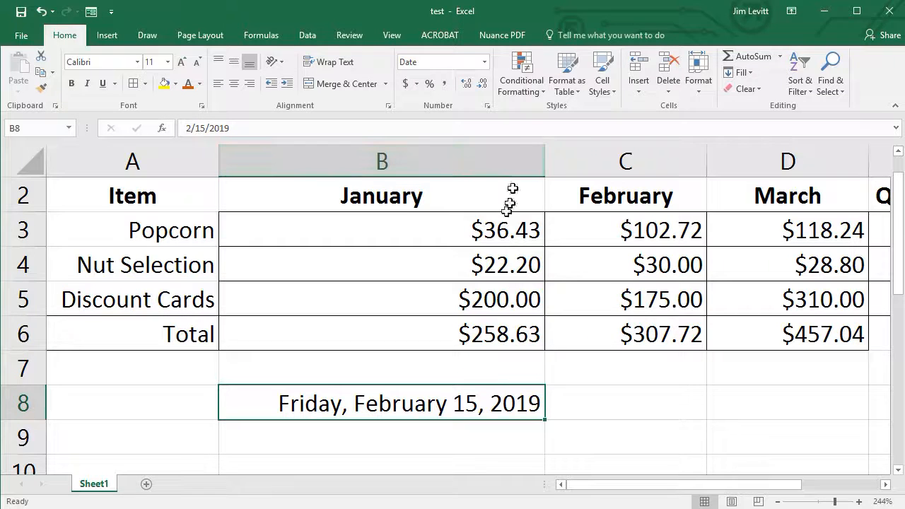
- Set the date in B8 to the Short Date format and narrow column B to fit its contents
left_click(485, 63)
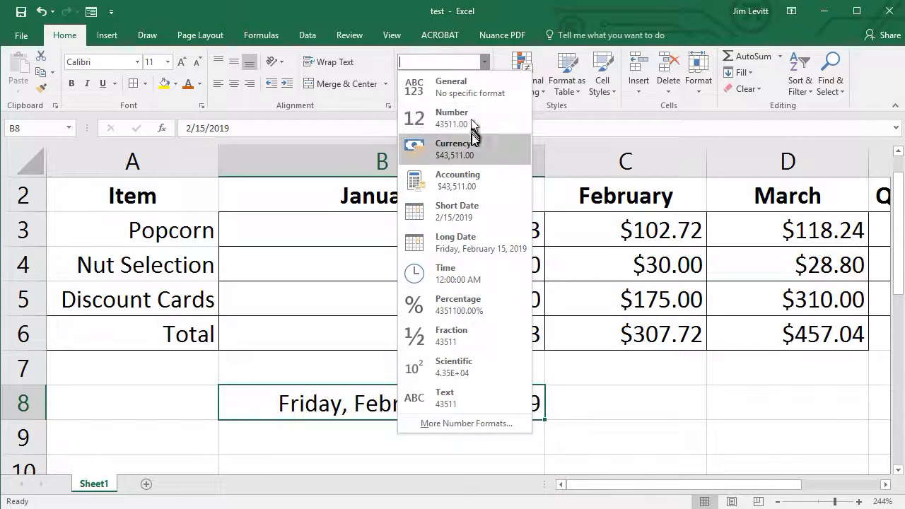
left_click(462, 211)
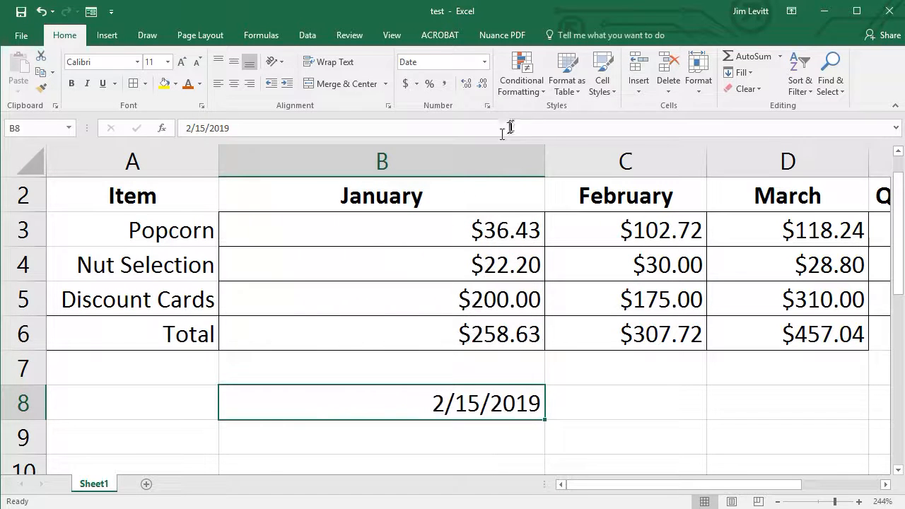
left_click_drag(545, 160, 399, 180)
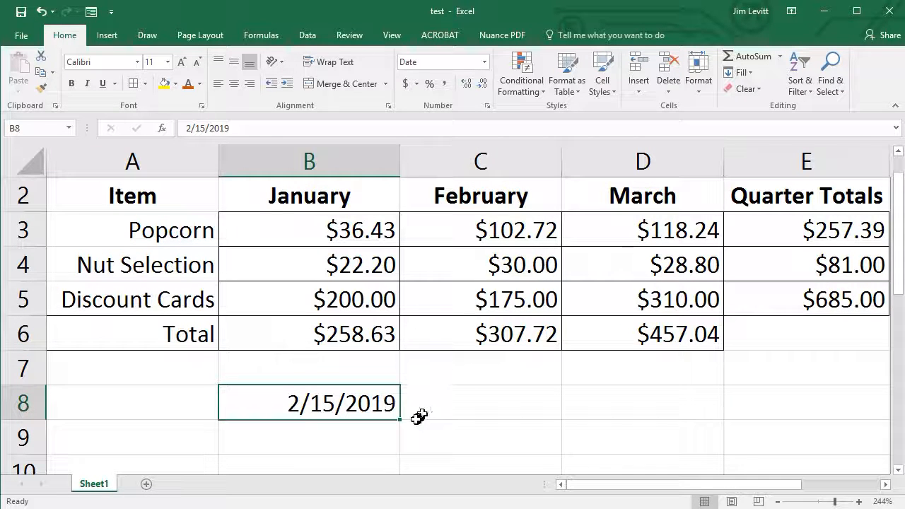
- Enter .25 in cell D8
left_click(581, 406)
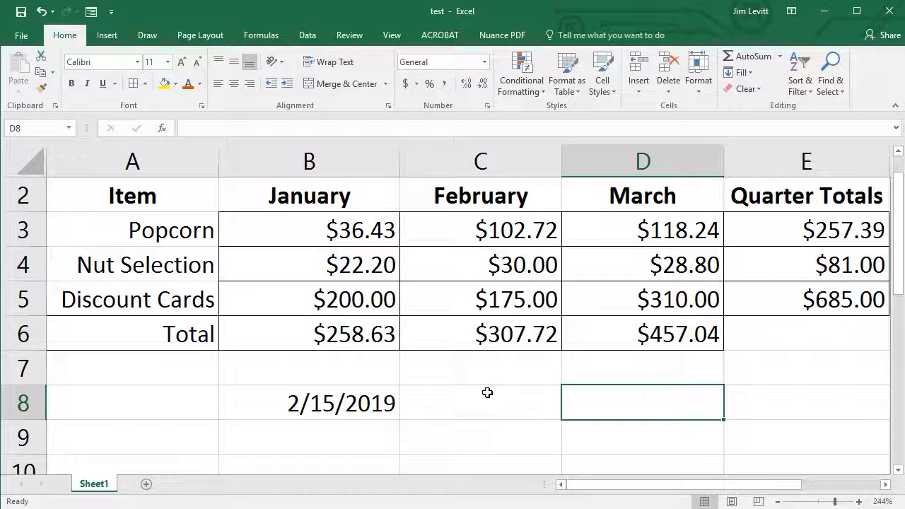
type(".25")
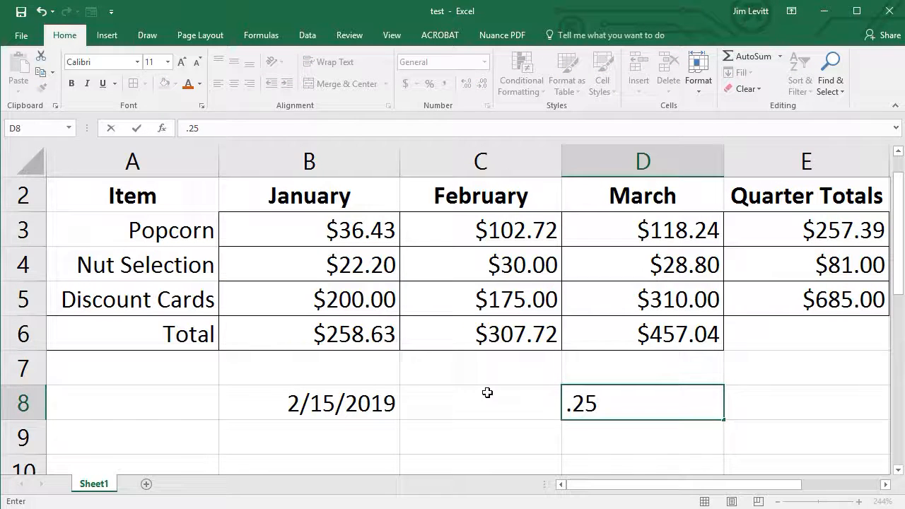
key("Return")
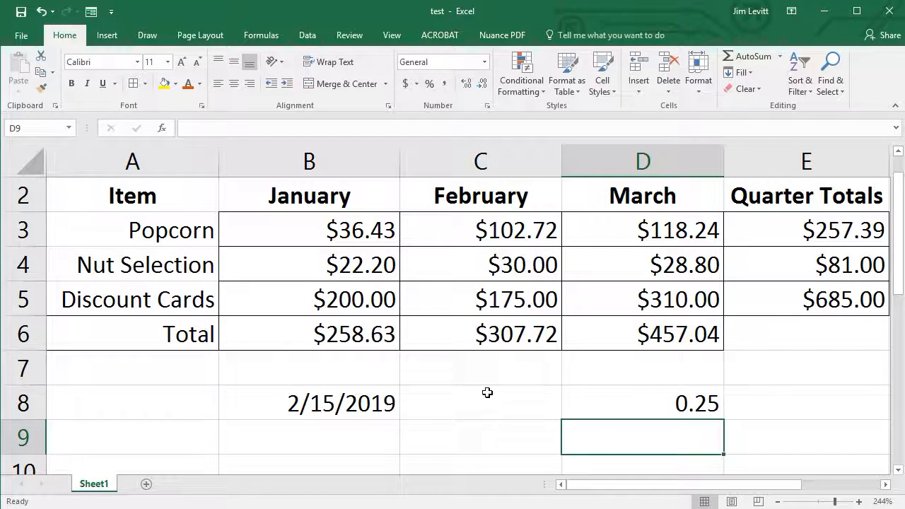
- Format the value in D8 as Percentage with no decimal places
left_click(622, 400)
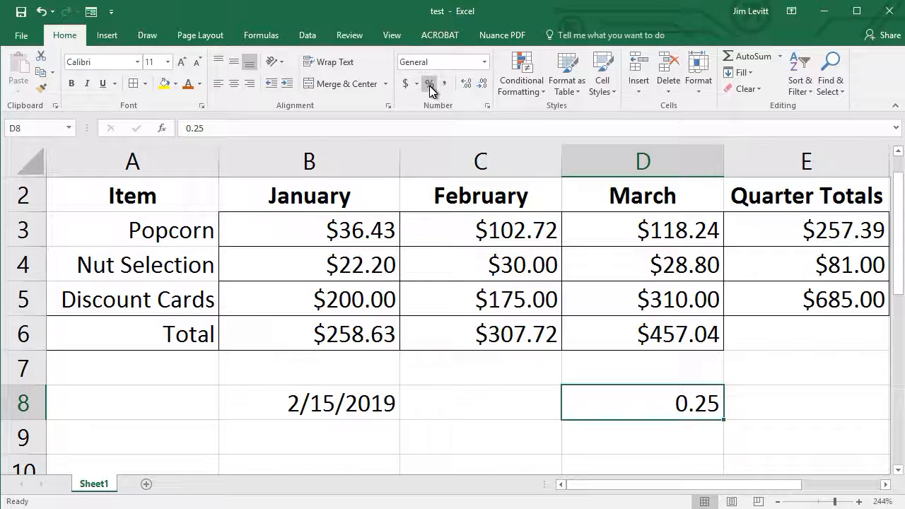
left_click(484, 63)
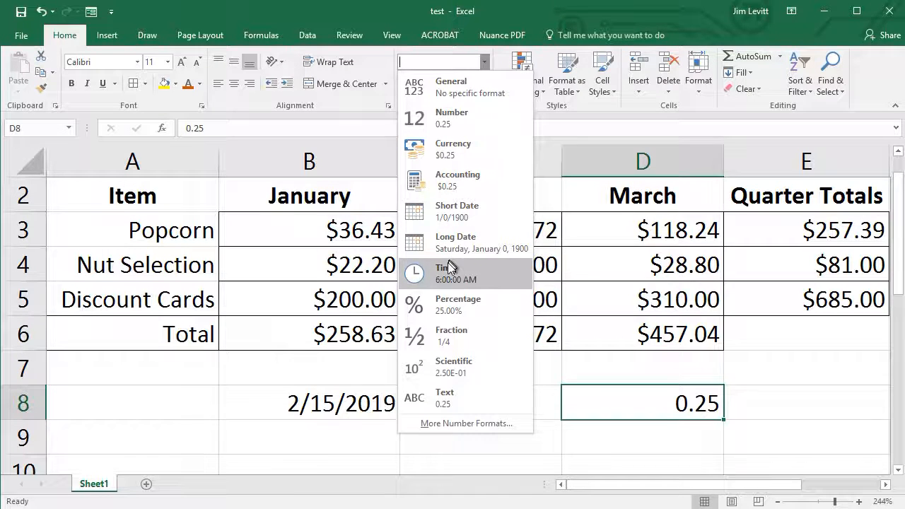
left_click(452, 304)
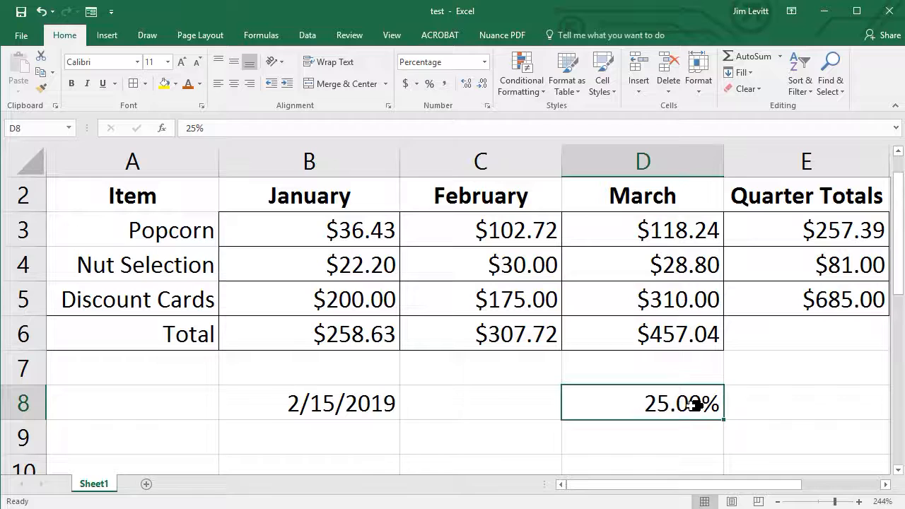
left_click(483, 86)
left_click(484, 86)
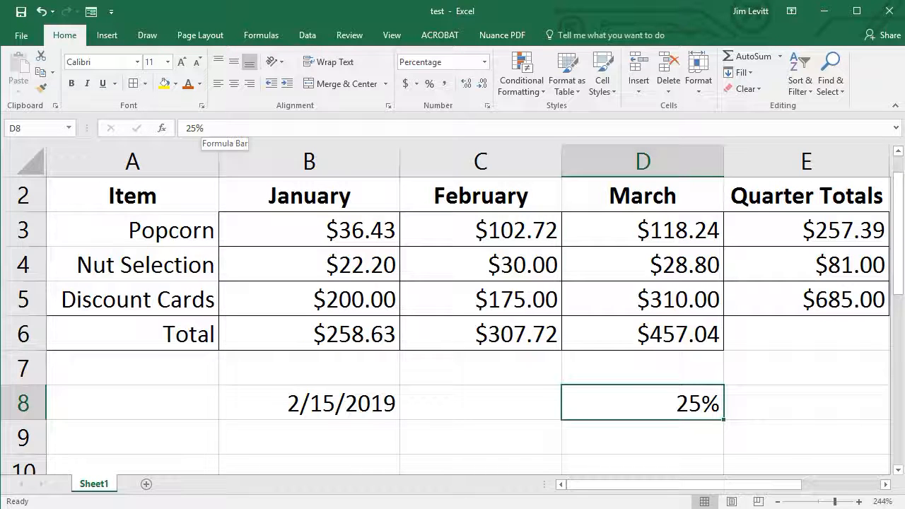
left_click(501, 409)
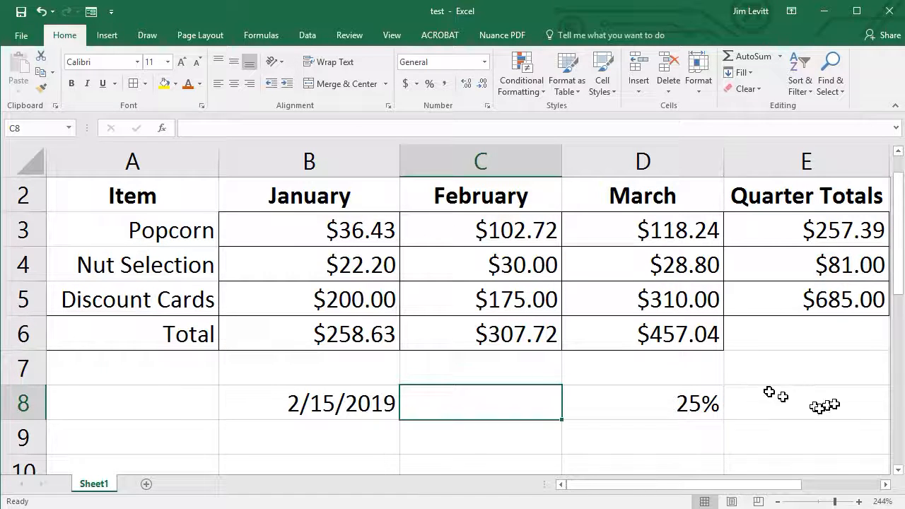
left_click_drag(898, 242, 895, 192)
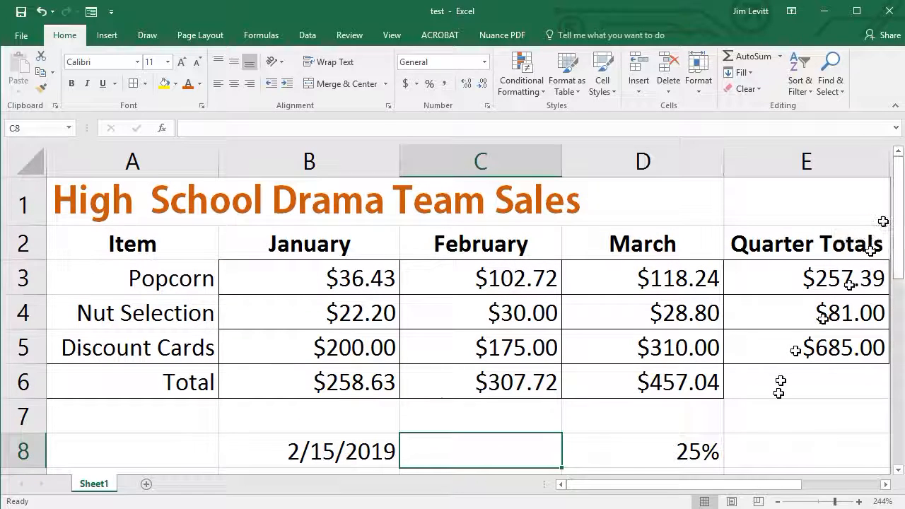